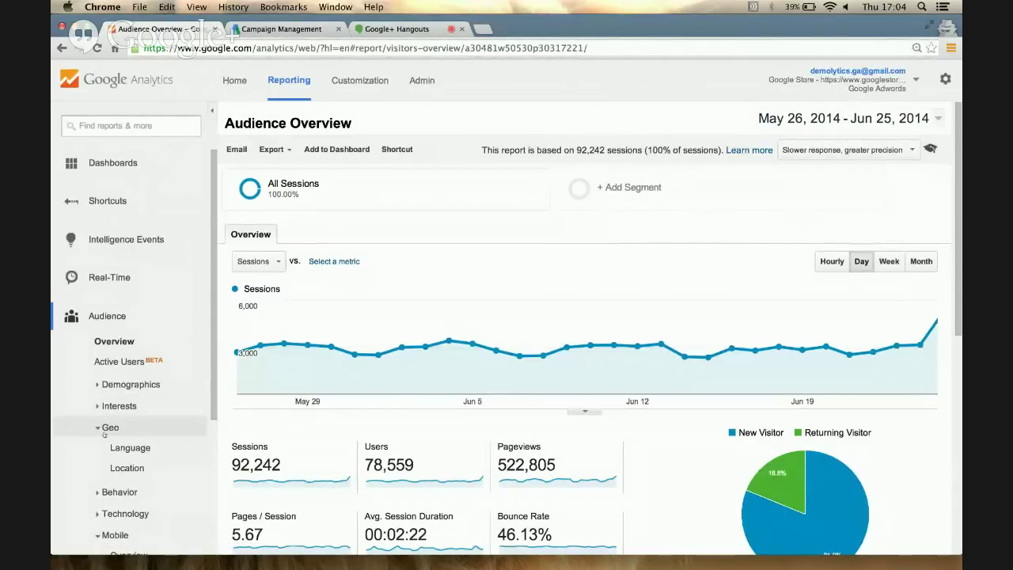
Step: Open the audience Location report and review the sessions by country on the map and in the table
click(113, 467)
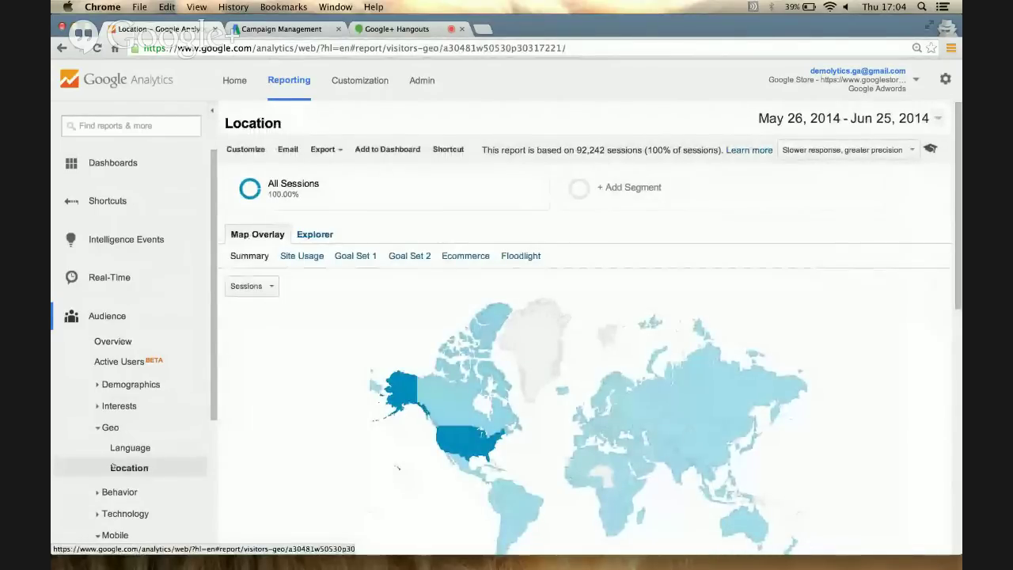
scroll(350, 479, down, 2)
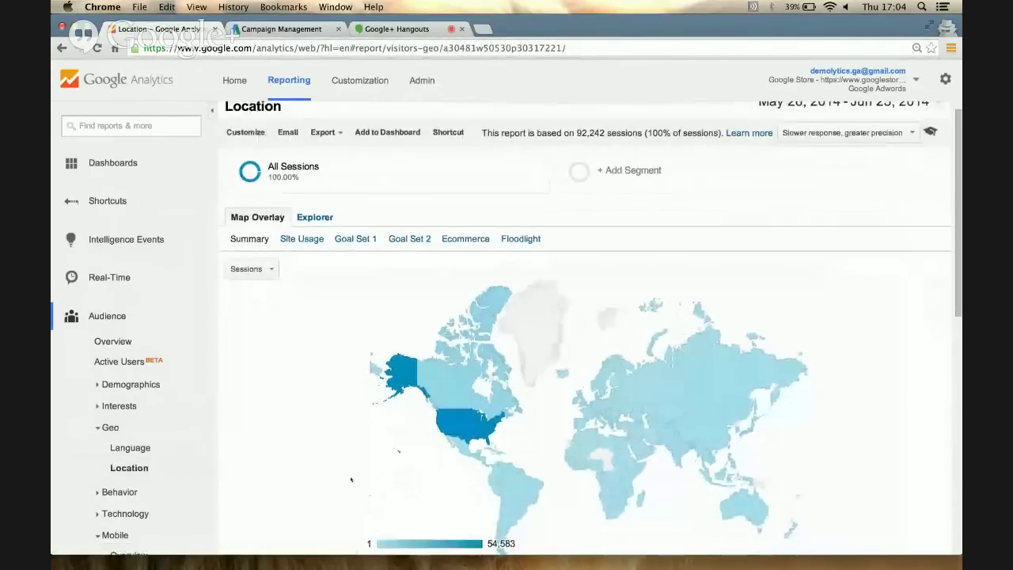
scroll(350, 478, down, 5)
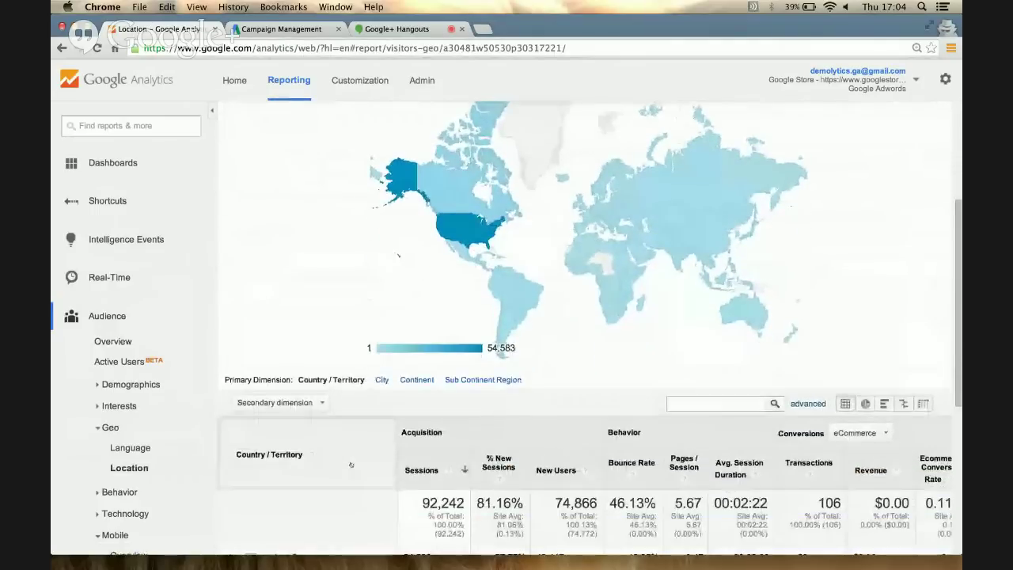
scroll(350, 464, down, 3)
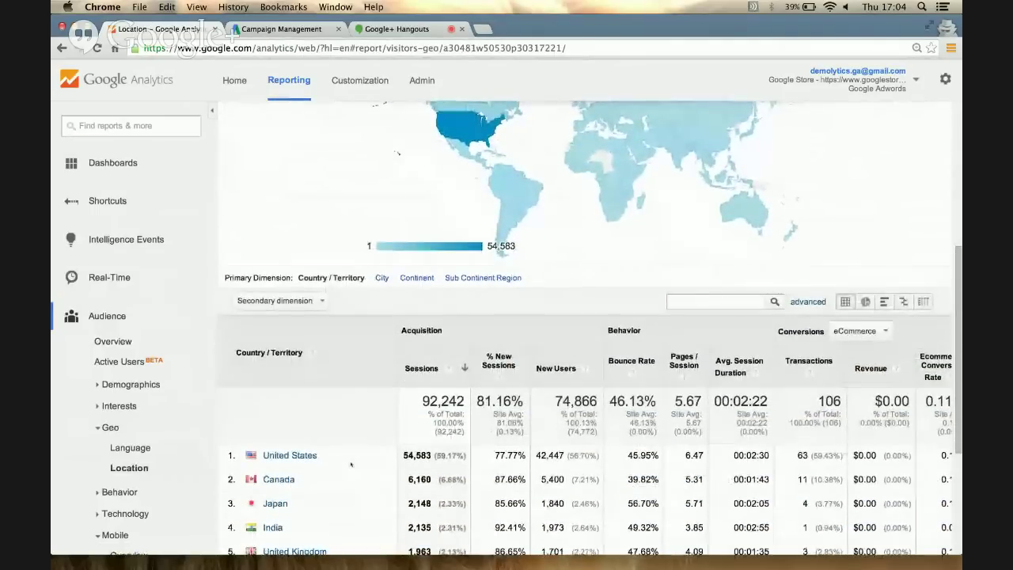
scroll(351, 465, down, 2)
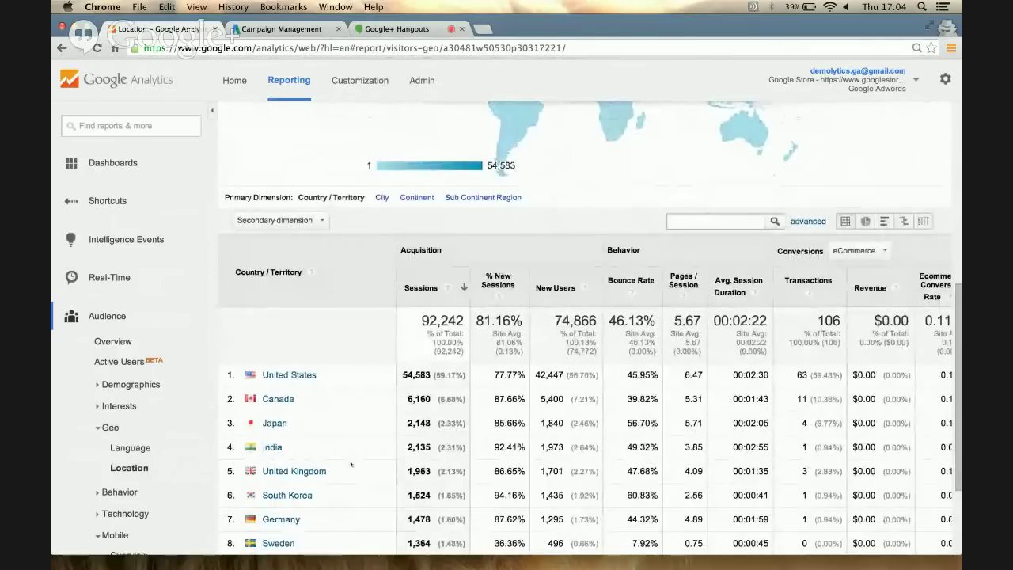
scroll(351, 464, down, 1)
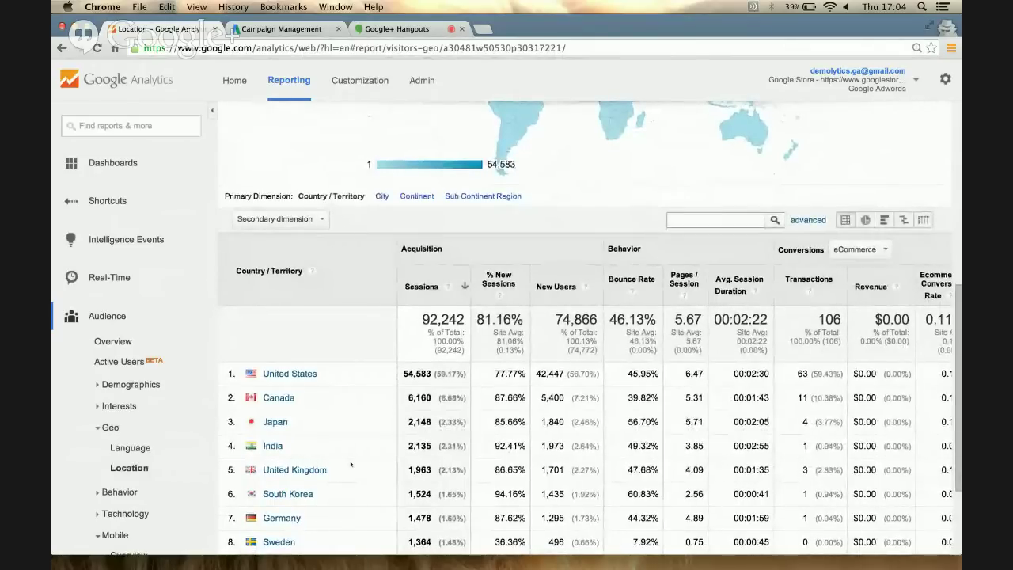
Step: Drill down into the United States and review the acquisition, behavior and conversion metrics by region
click(301, 374)
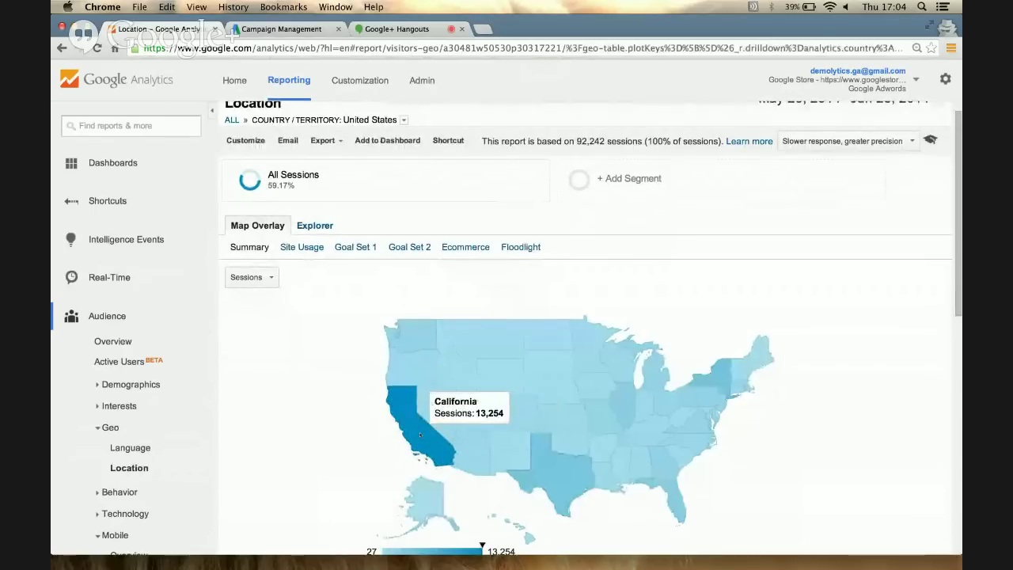
scroll(311, 447, down, 4)
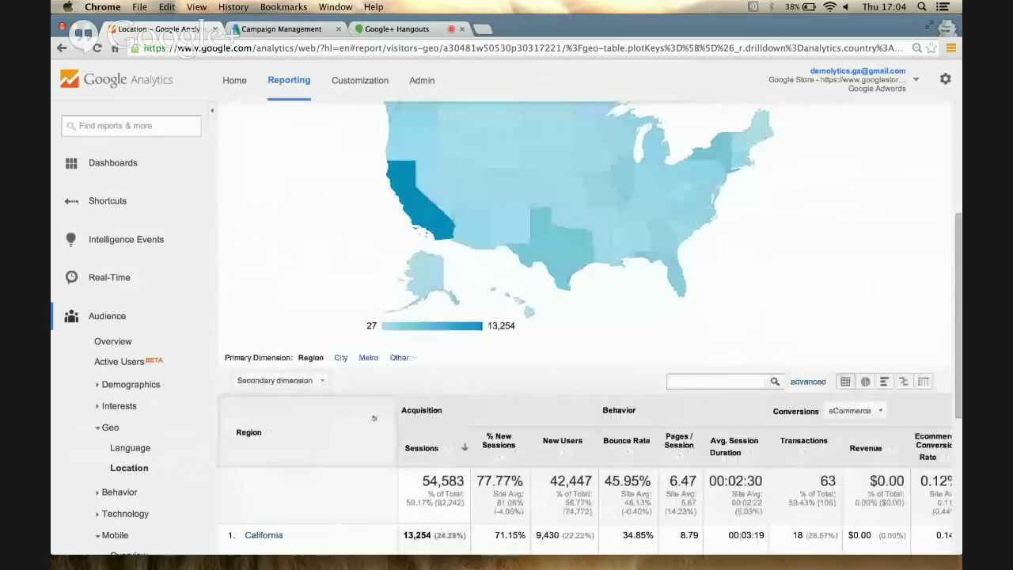
scroll(373, 418, down, 2)
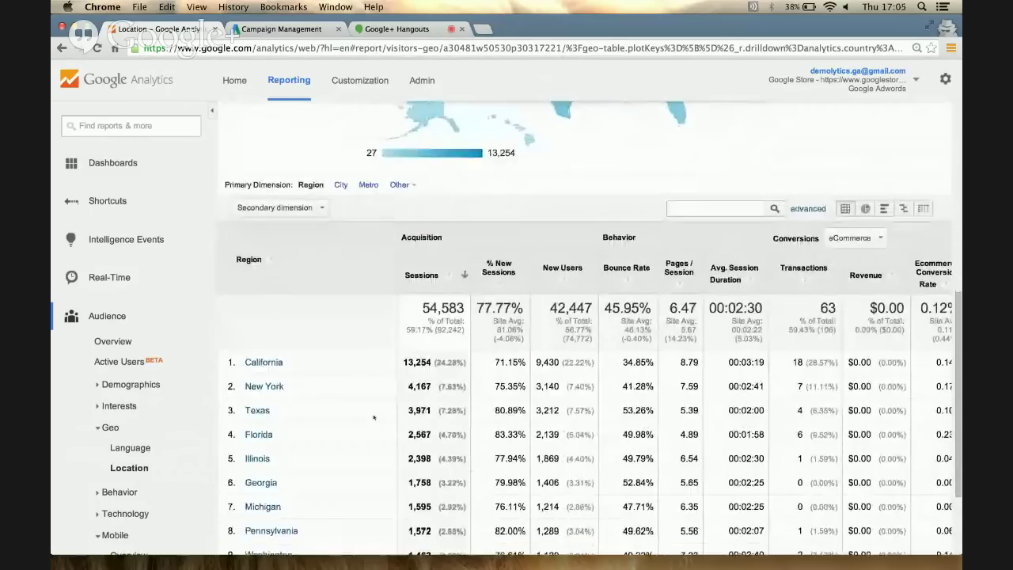
scroll(373, 418, down, 1)
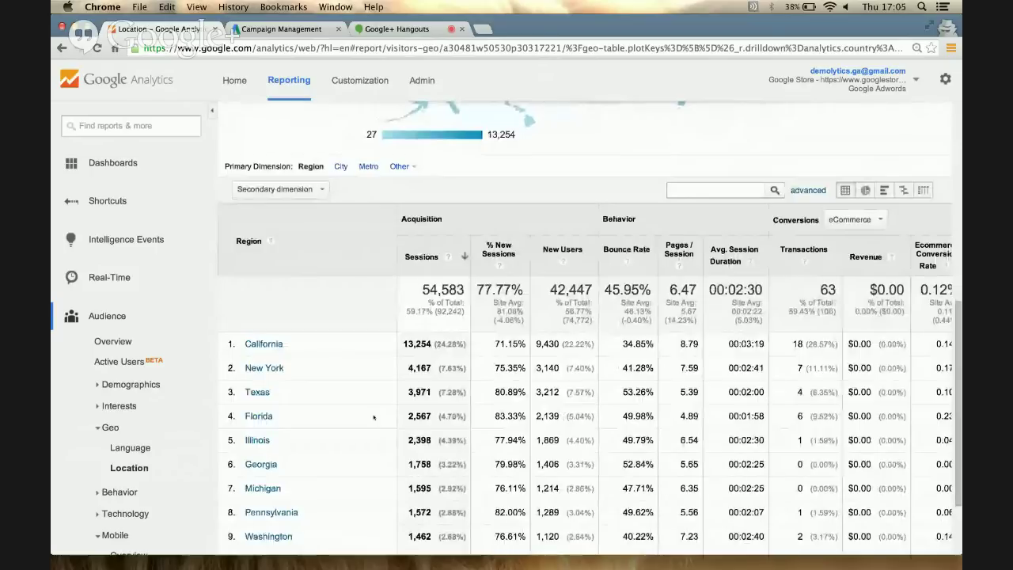
Step: Change the United States report's primary dimension to City and review the metrics of the leading cities
click(340, 167)
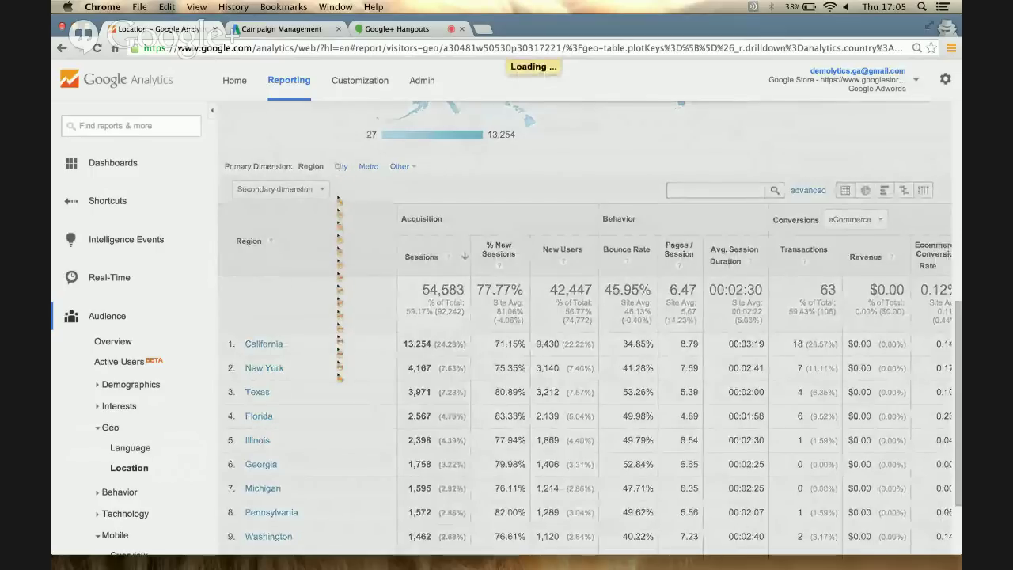
scroll(337, 230, down, 2)
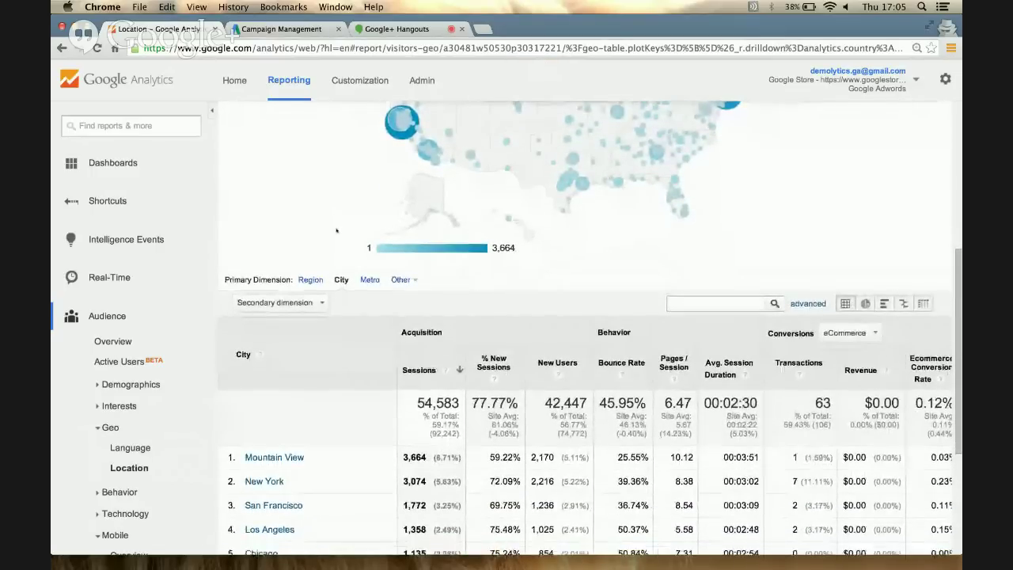
scroll(336, 231, down, 2)
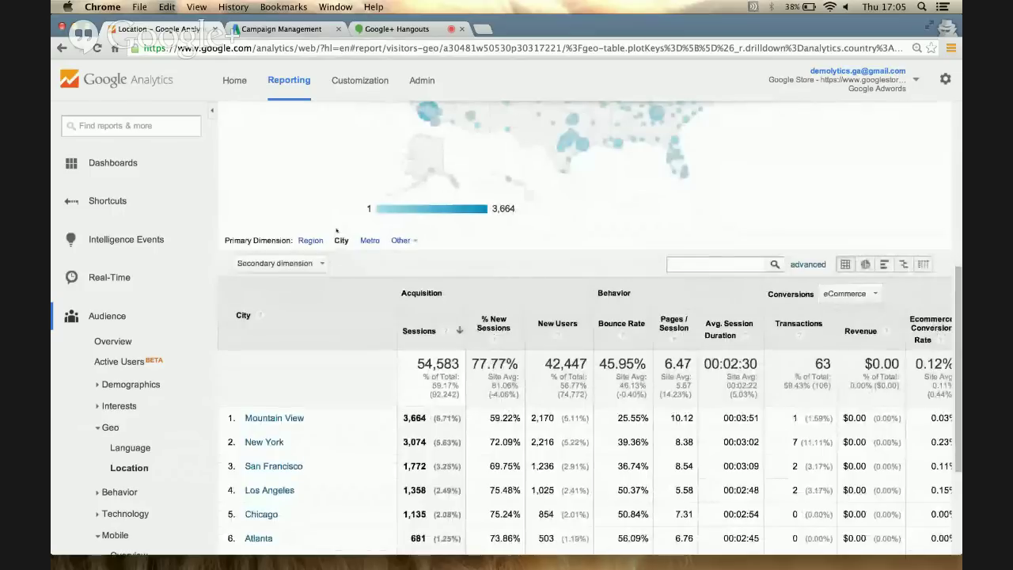
scroll(337, 230, down, 1)
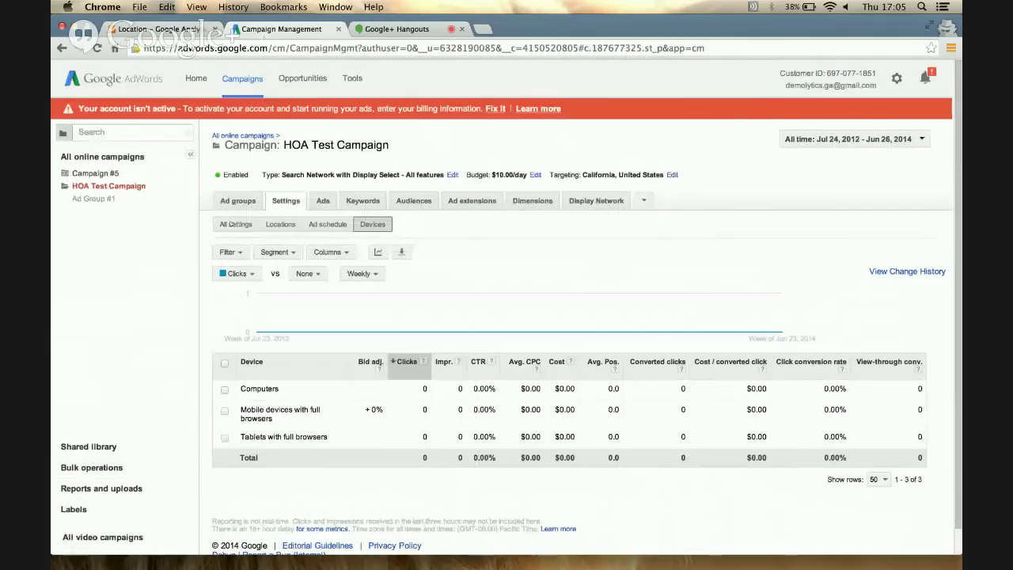
Step: In the HOA Test Campaign's location settings, add the city New York, New York, United States as a targeted location
click(235, 224)
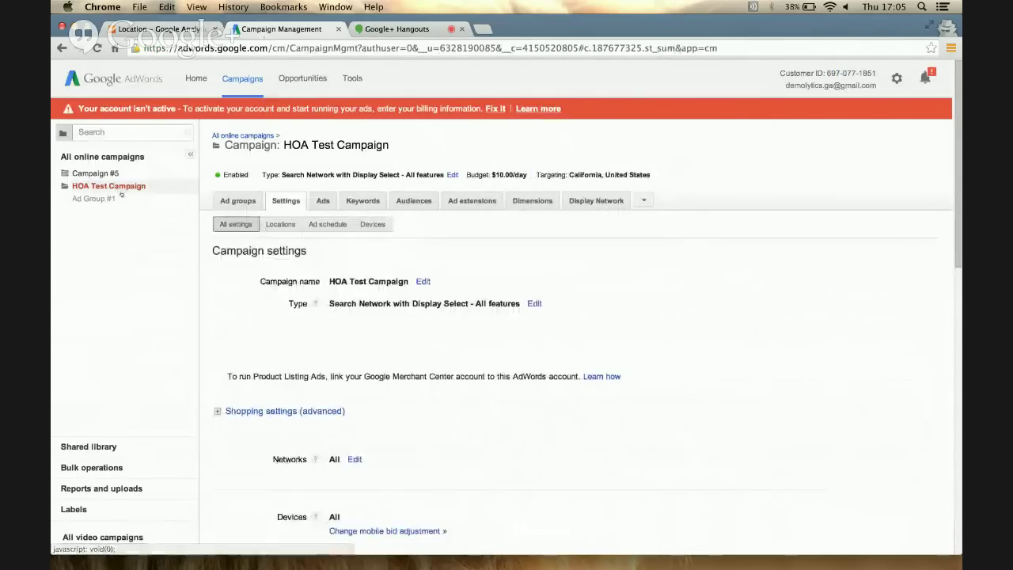
click(279, 225)
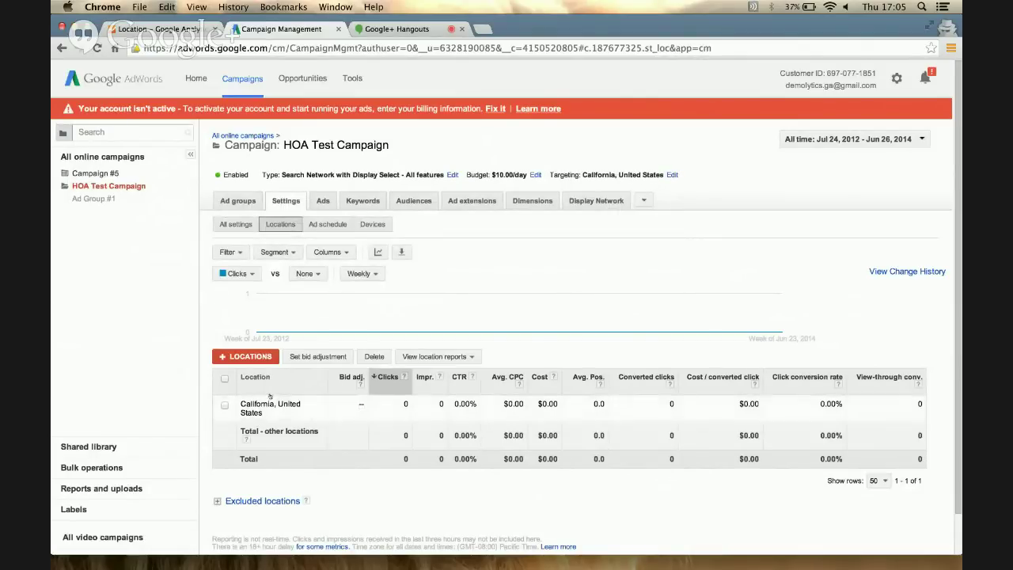
click(247, 357)
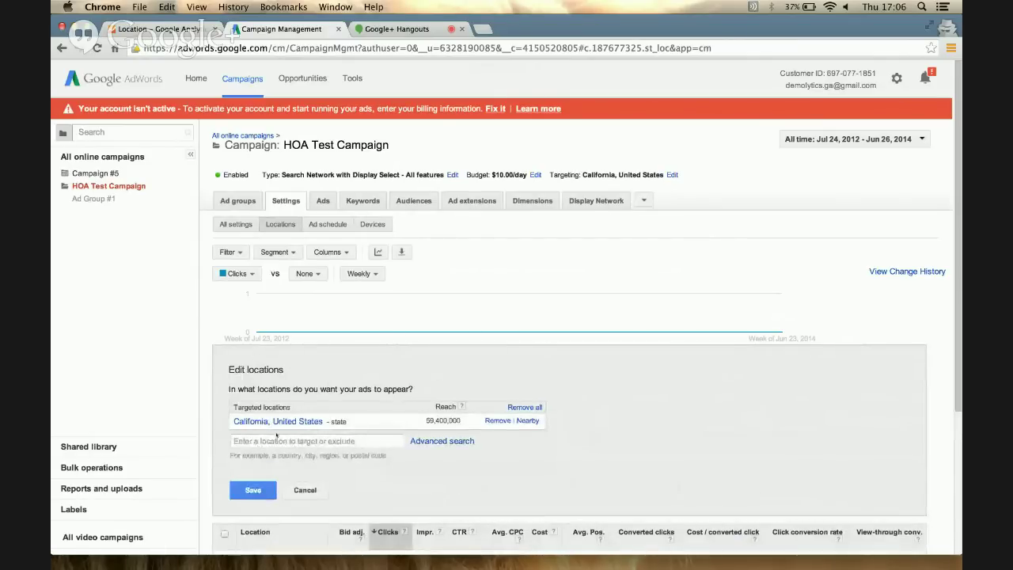
click(276, 440)
text(new )
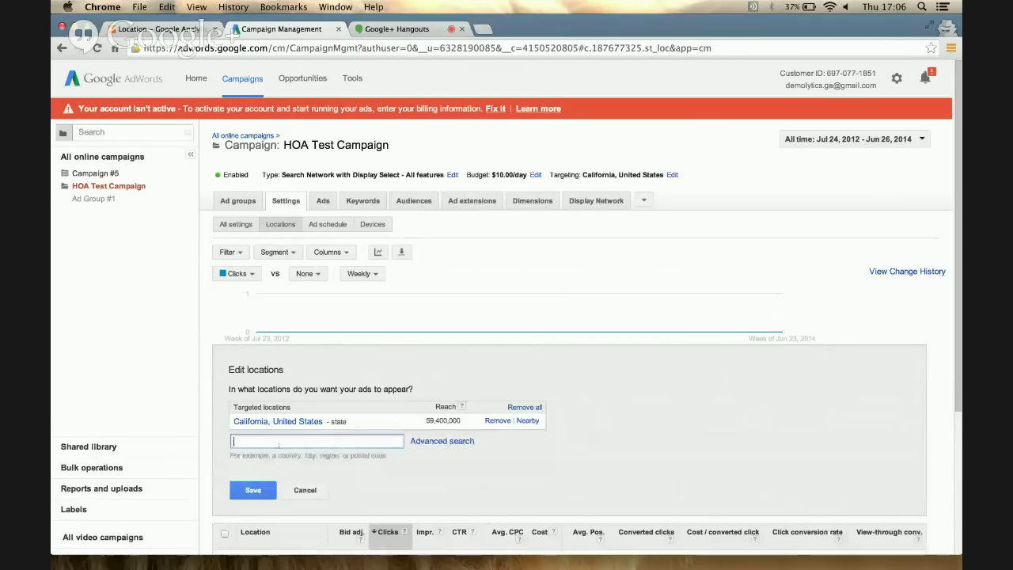
text(y)
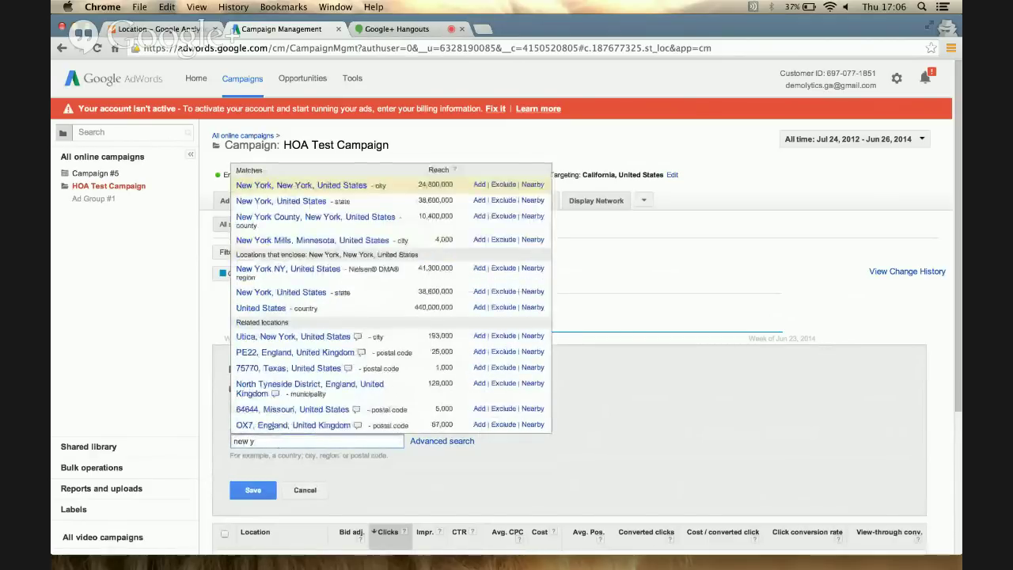
click(295, 185)
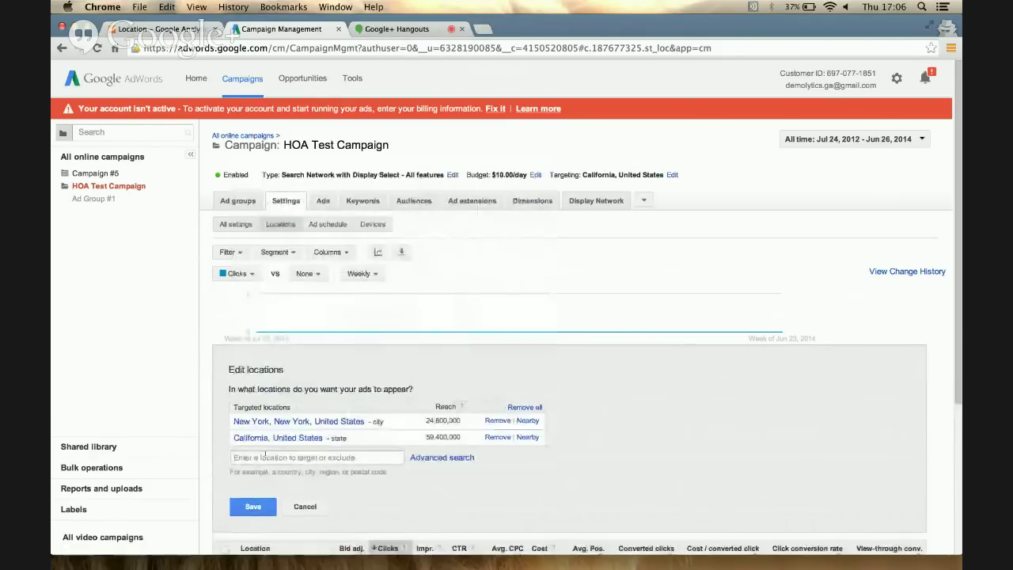
Step: Add the city Mountain View, California, United States to the targeted locations and save the location changes
click(265, 456)
text(mountain)
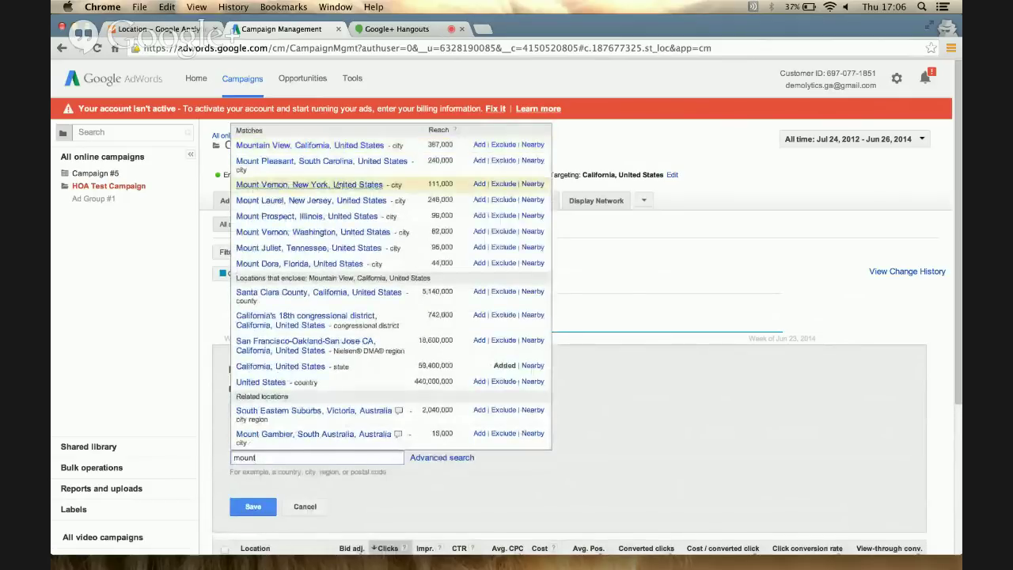
key(Return)
scroll(275, 478, down, 2)
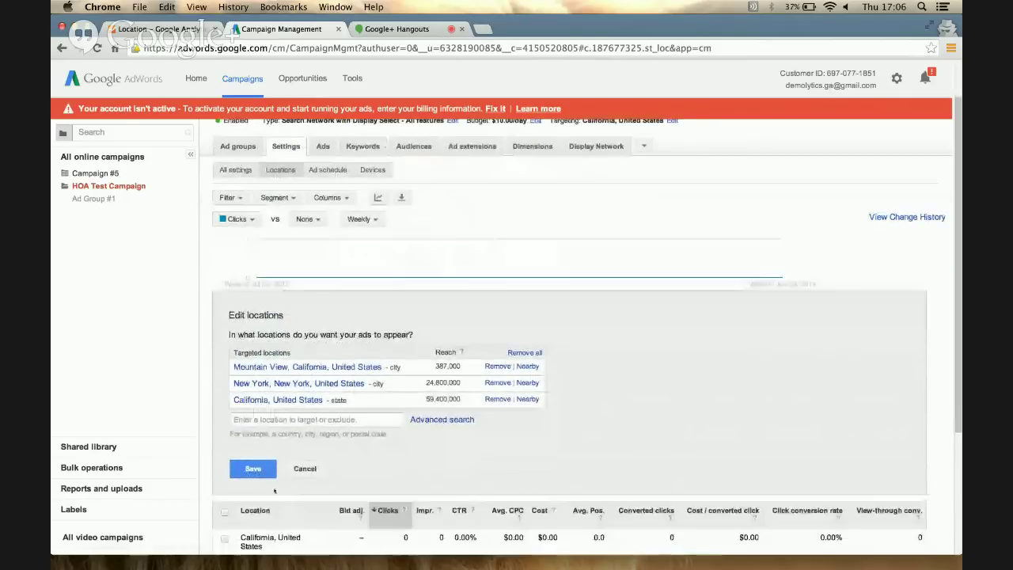
click(253, 469)
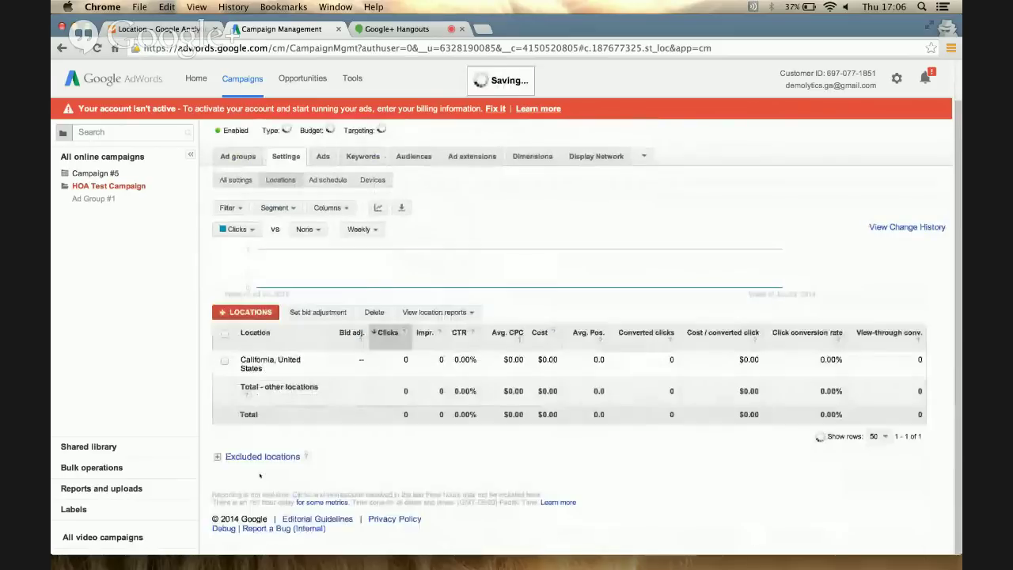
scroll(291, 347, down, 1)
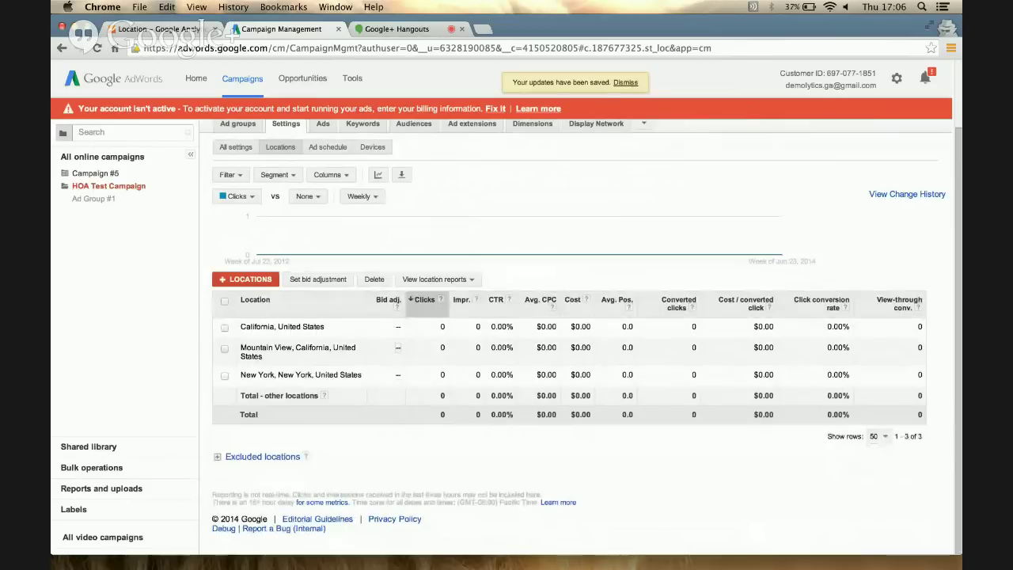
Step: Apply a 15% bid increase to the Mountain View, California location
click(225, 348)
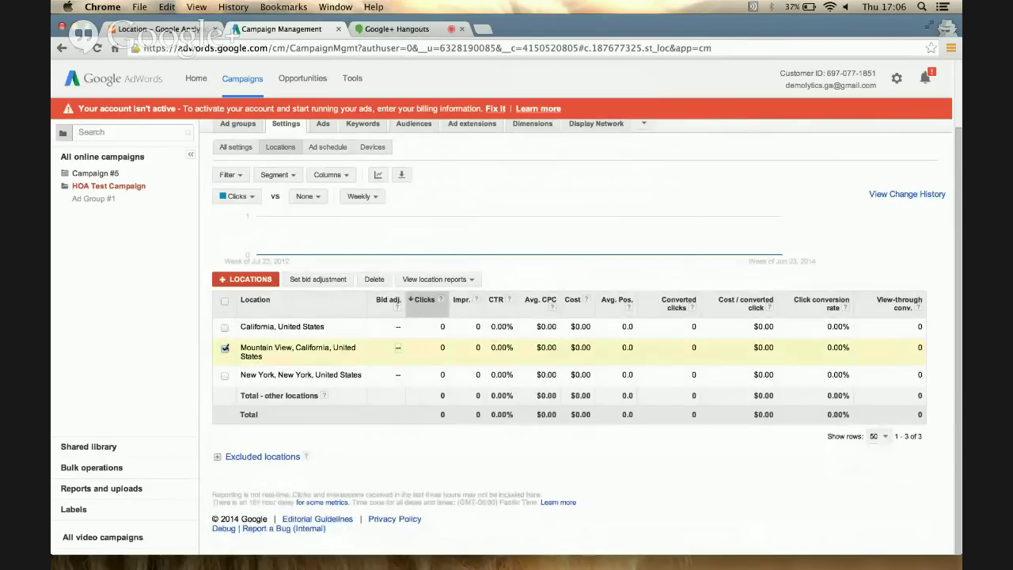
click(318, 279)
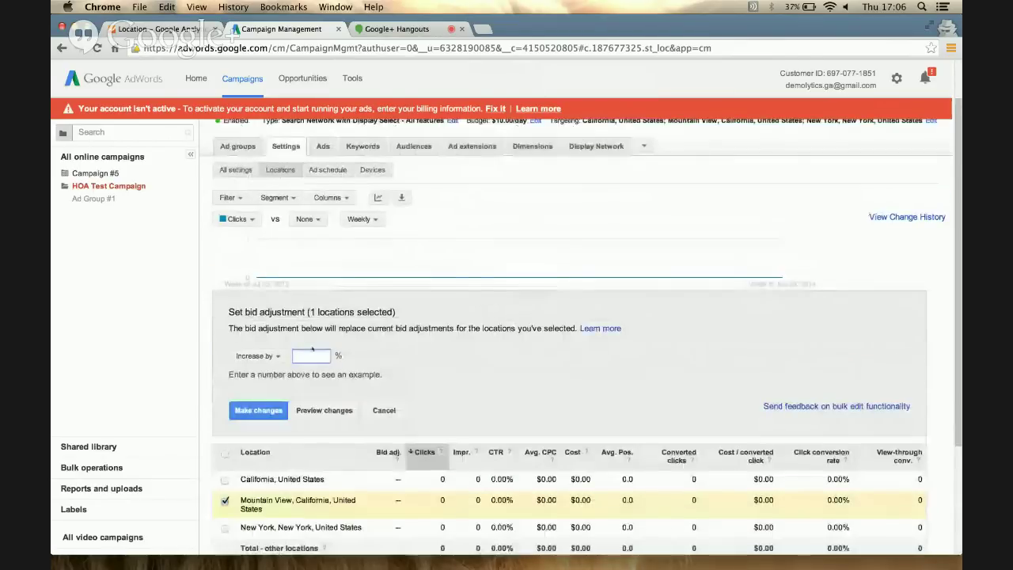
text(15)
click(269, 410)
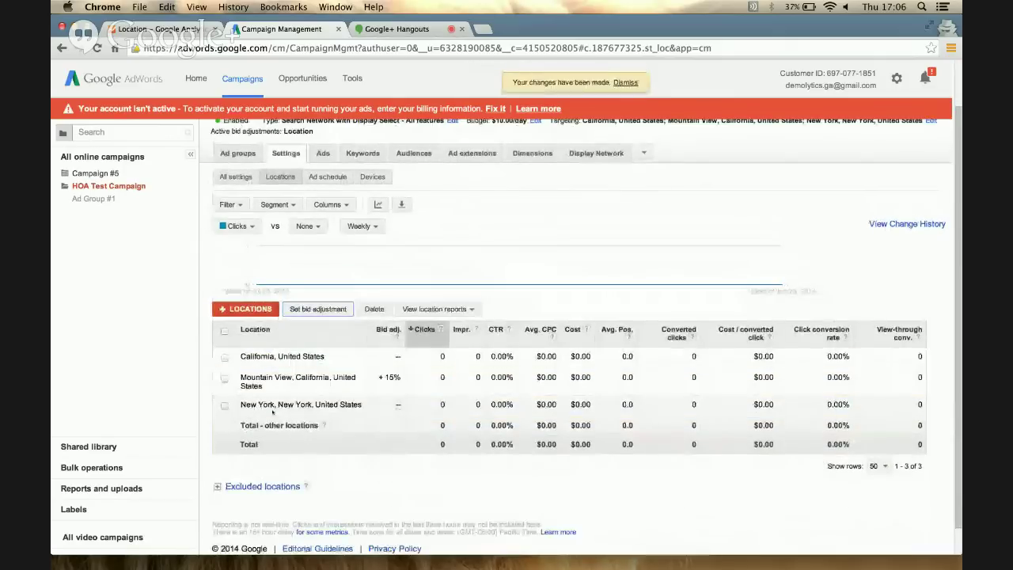
Step: Apply a 10% bid increase to the New York, New York location
click(224, 404)
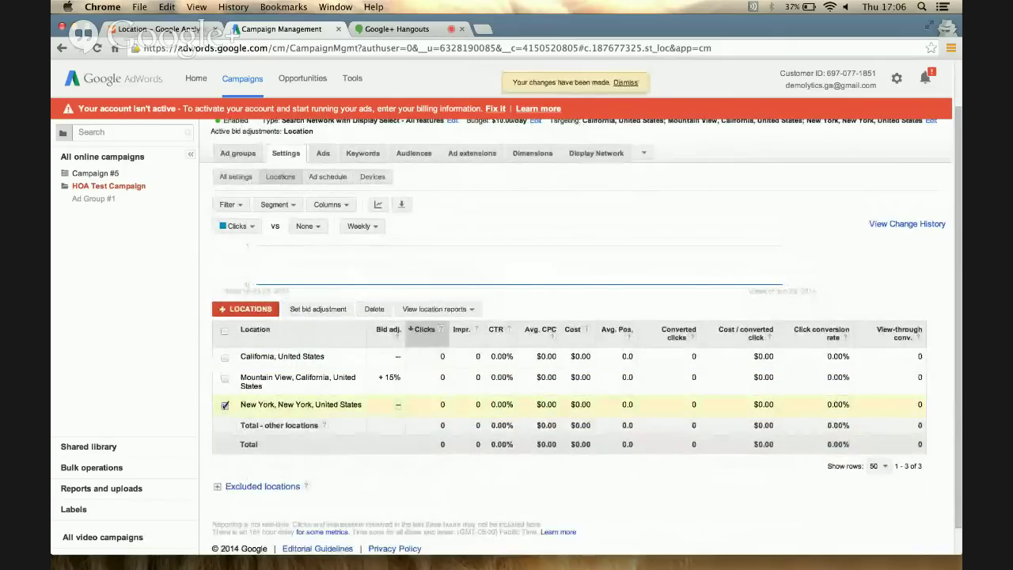
click(316, 309)
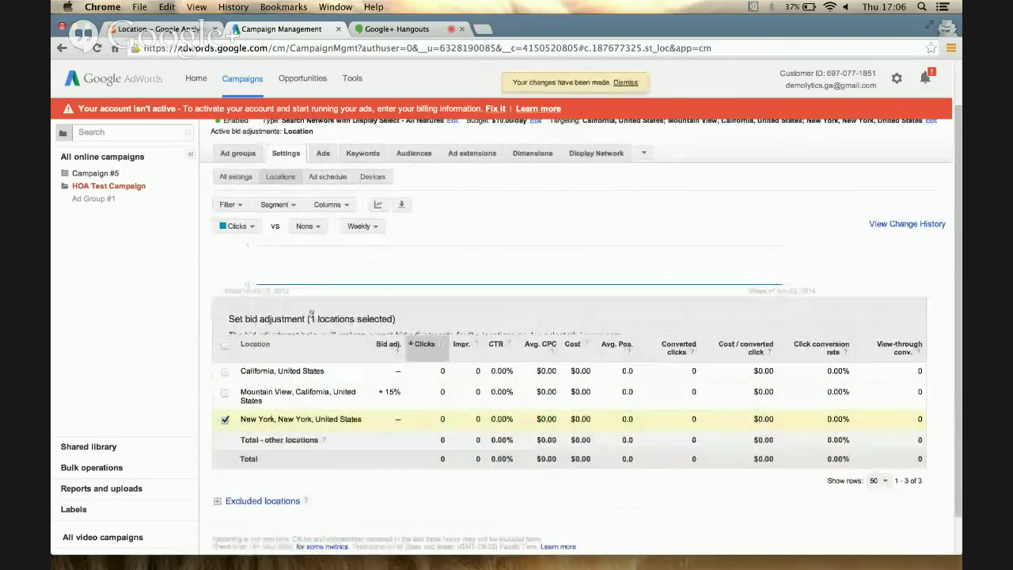
click(317, 362)
text(10)
click(273, 417)
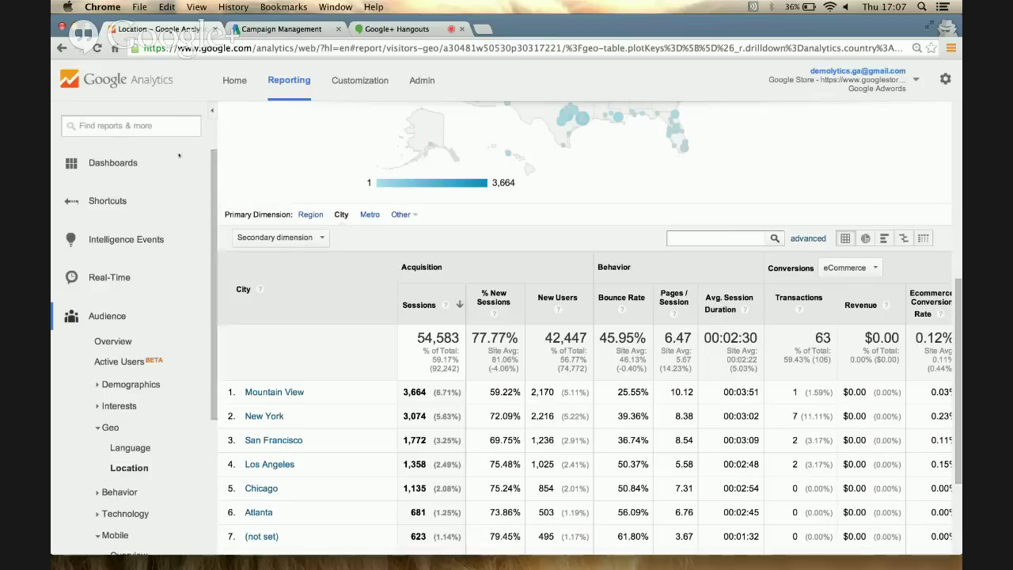
Step: Open the Mobile Overview report in Google Analytics and compare the metrics for the desktop, mobile and tablet device categories
scroll(134, 324, down, 5)
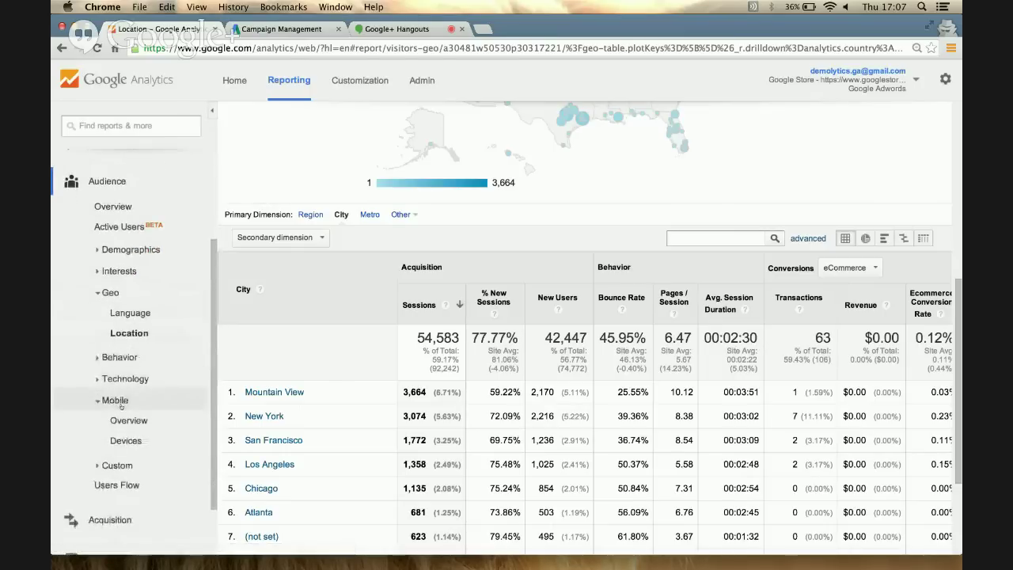
click(126, 420)
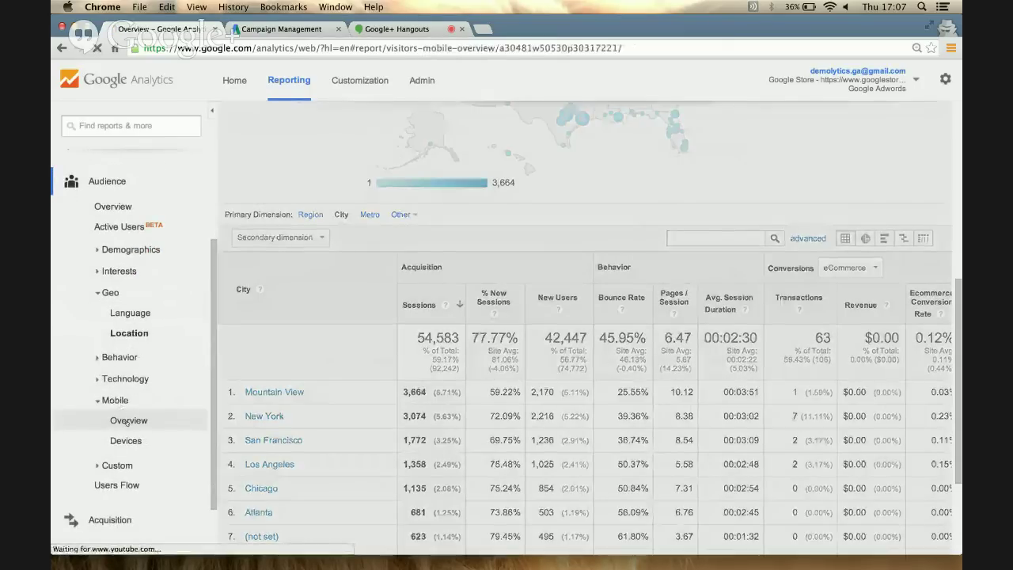
scroll(390, 427, down, 3)
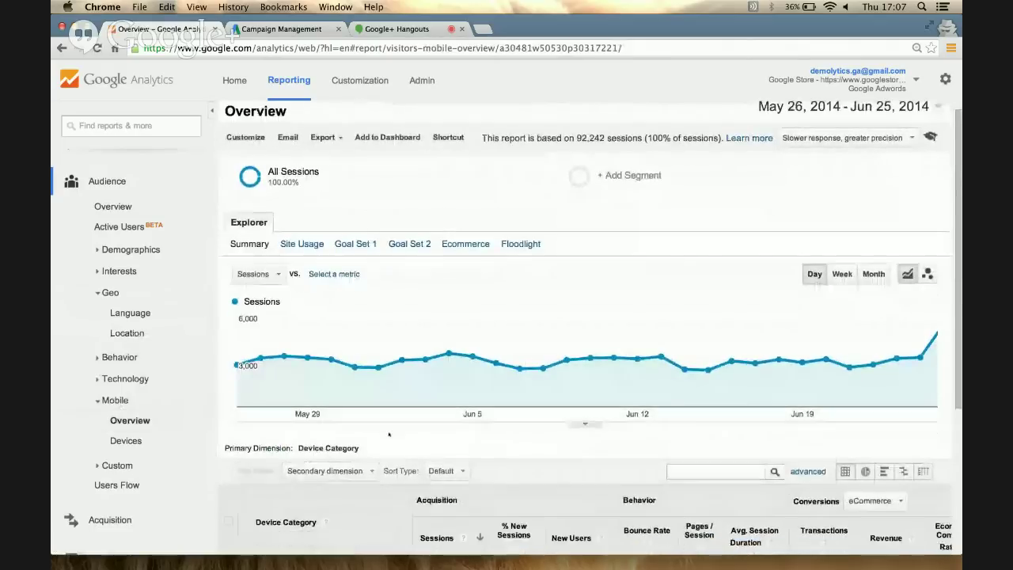
scroll(390, 421, down, 3)
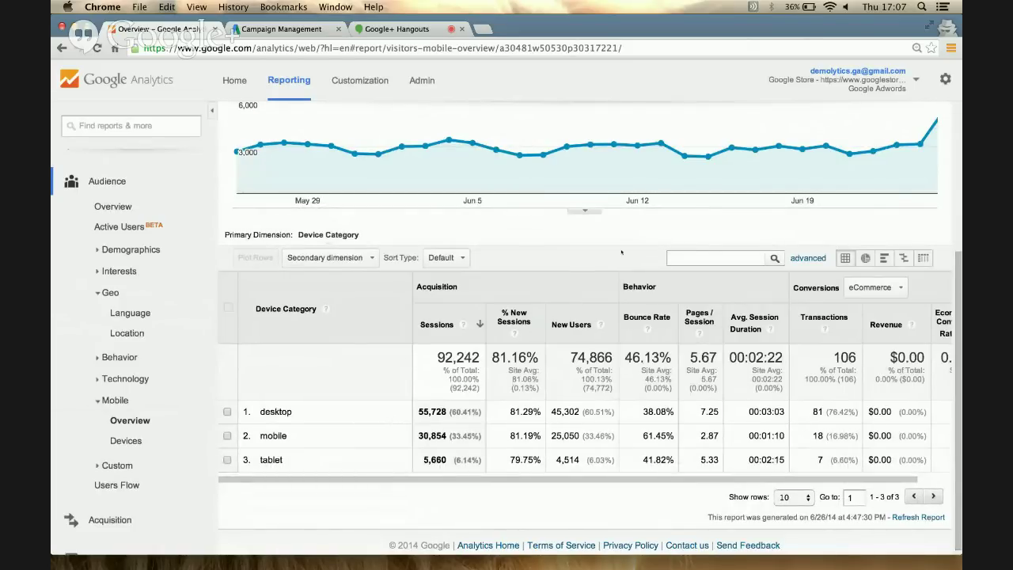
scroll(596, 249, up, 5)
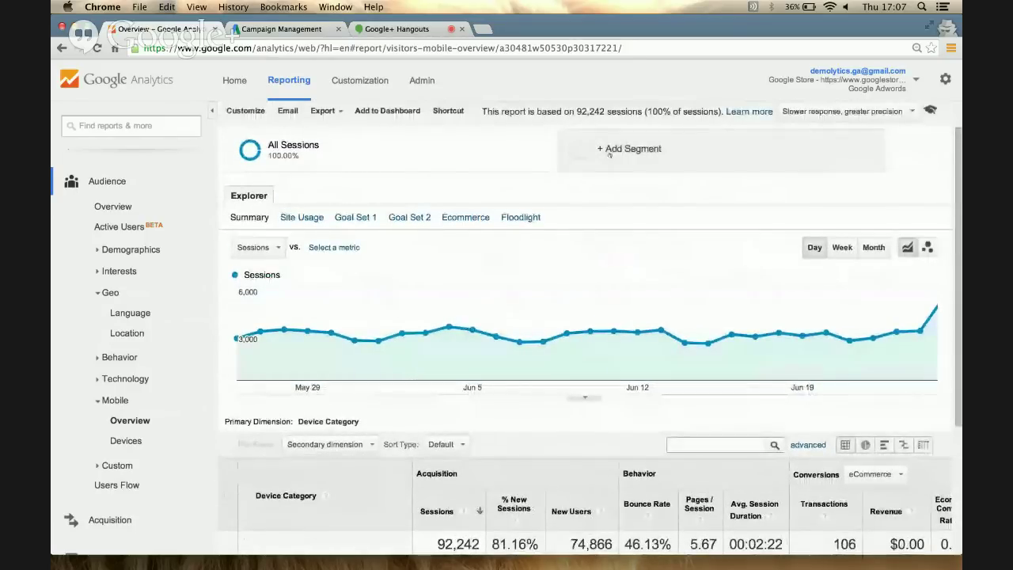
Step: Add the system segment Paid Traffic alongside All Sessions and compare their metrics for the desktop, mobile and tablet device categories
click(610, 152)
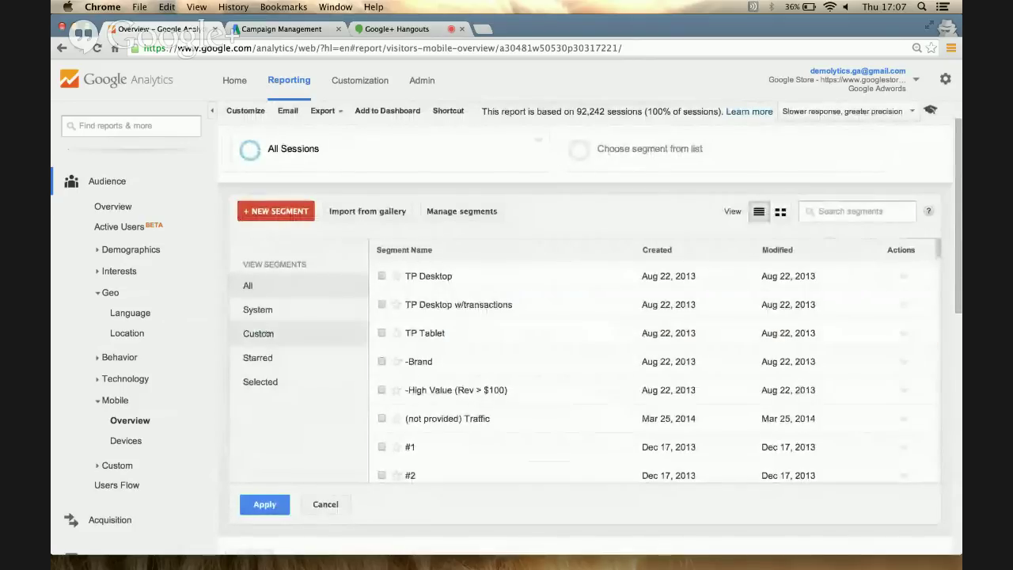
click(261, 310)
scroll(452, 409, down, 5)
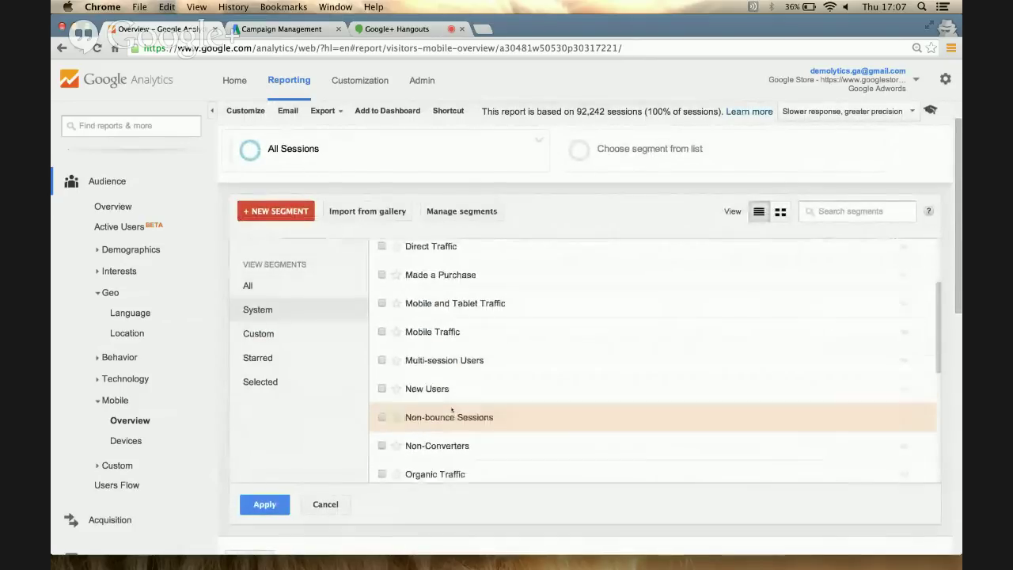
click(381, 410)
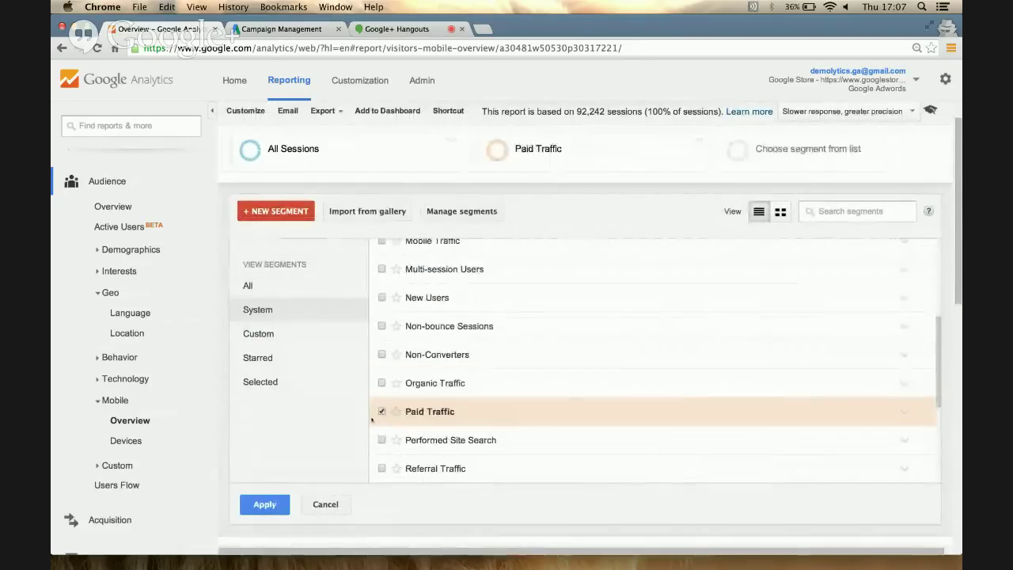
click(266, 505)
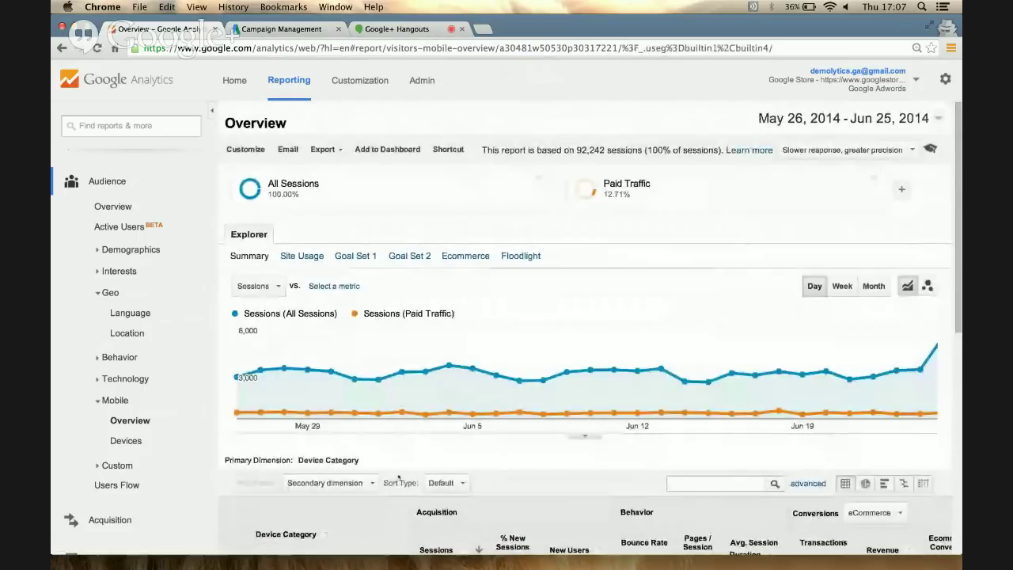
scroll(398, 477, down, 5)
scroll(398, 477, down, 2)
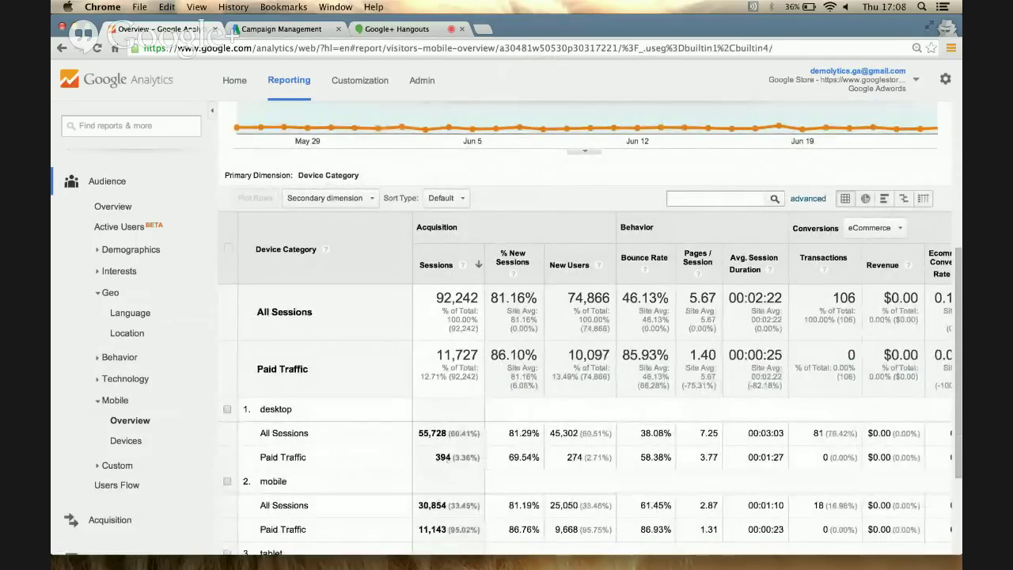
scroll(447, 463, down, 3)
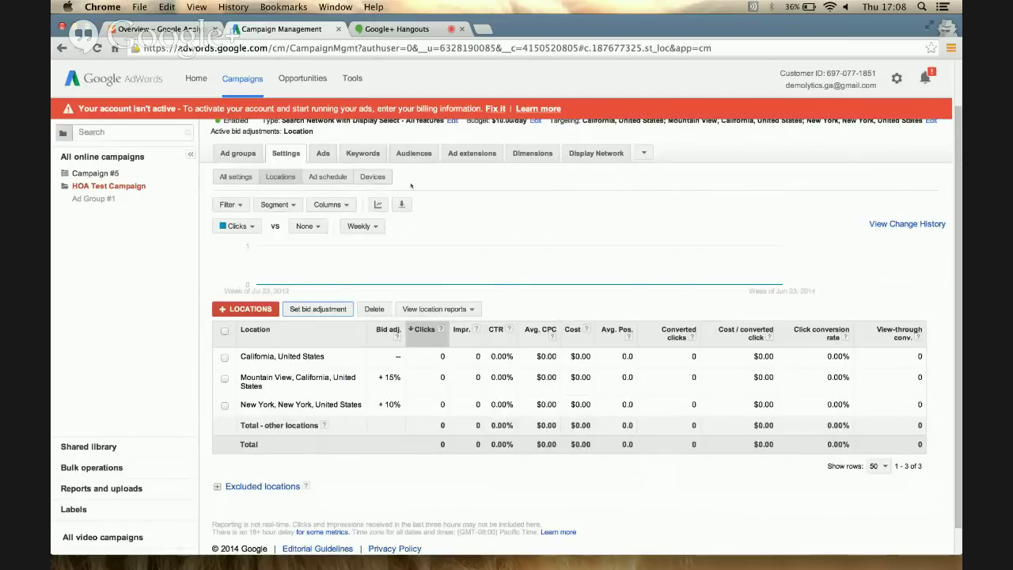
click(375, 176)
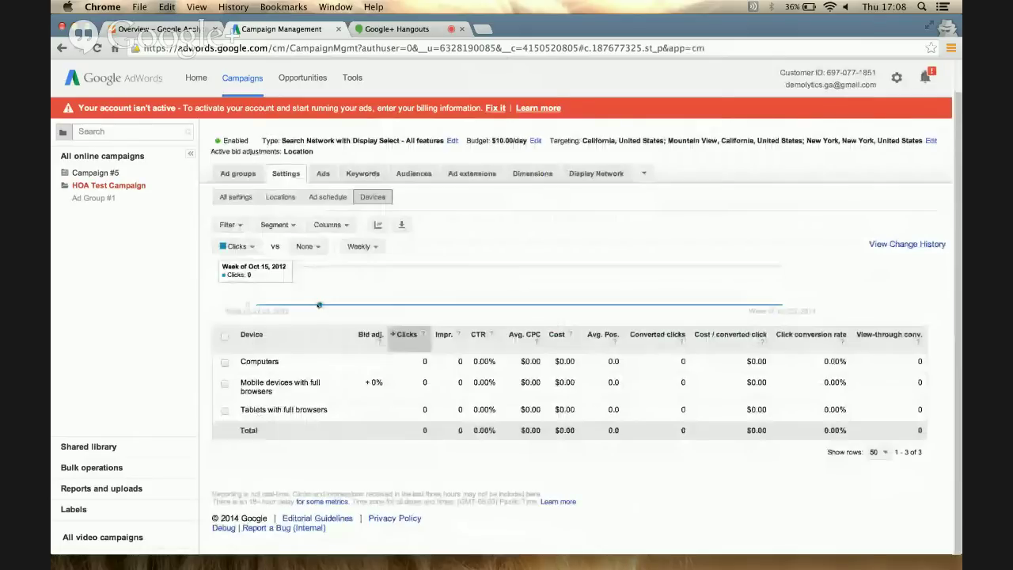
click(374, 382)
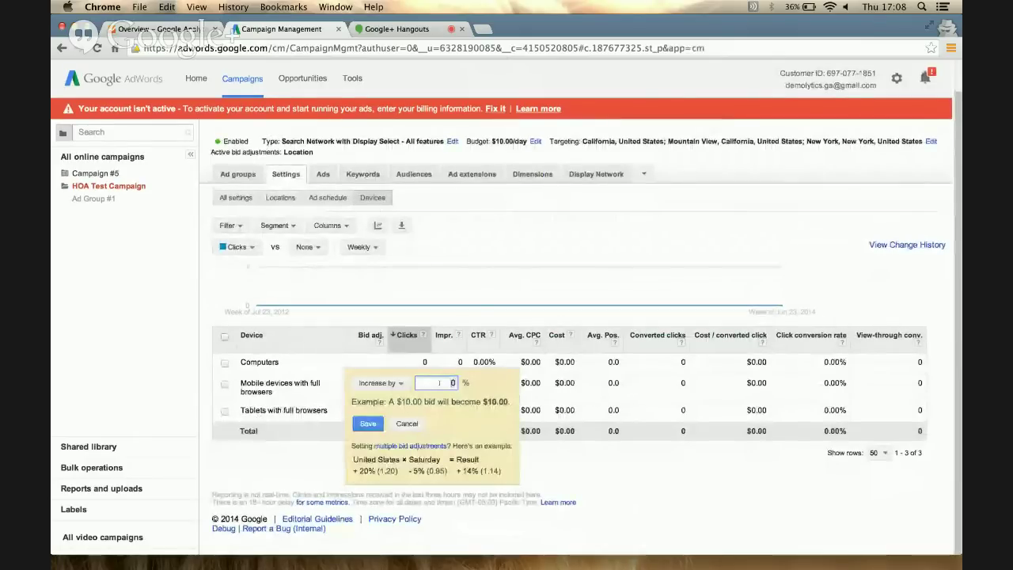
text(15)
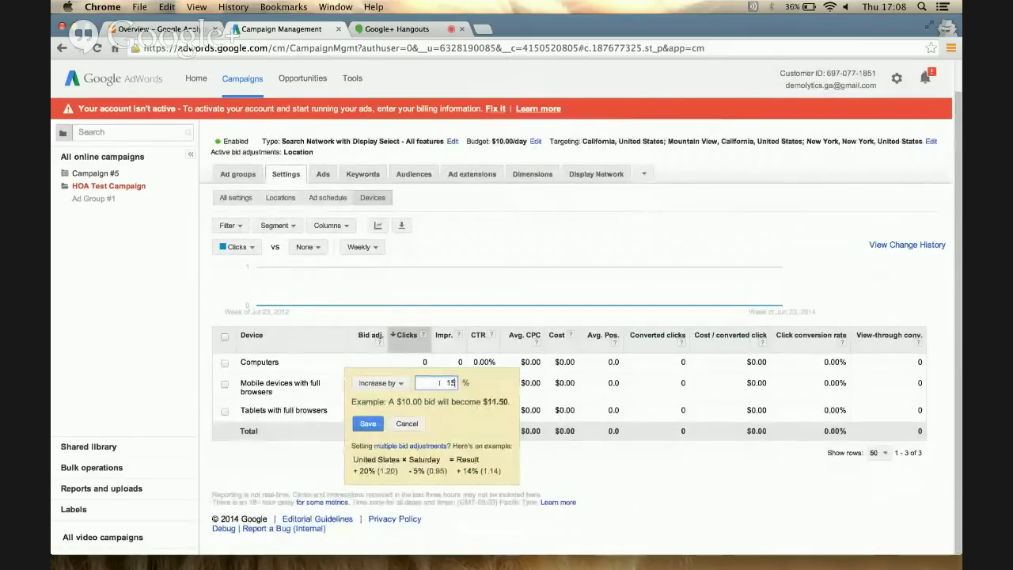
click(368, 423)
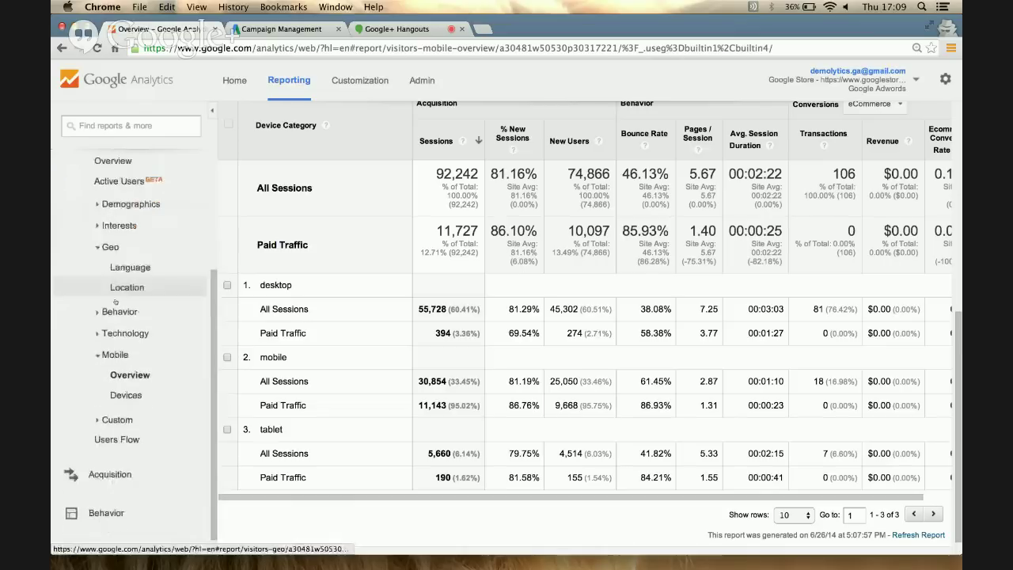
Step: Open the Landing Pages report for site content behavior in Google Analytics and remove the Paid Traffic segment from it
scroll(114, 301, up, 3)
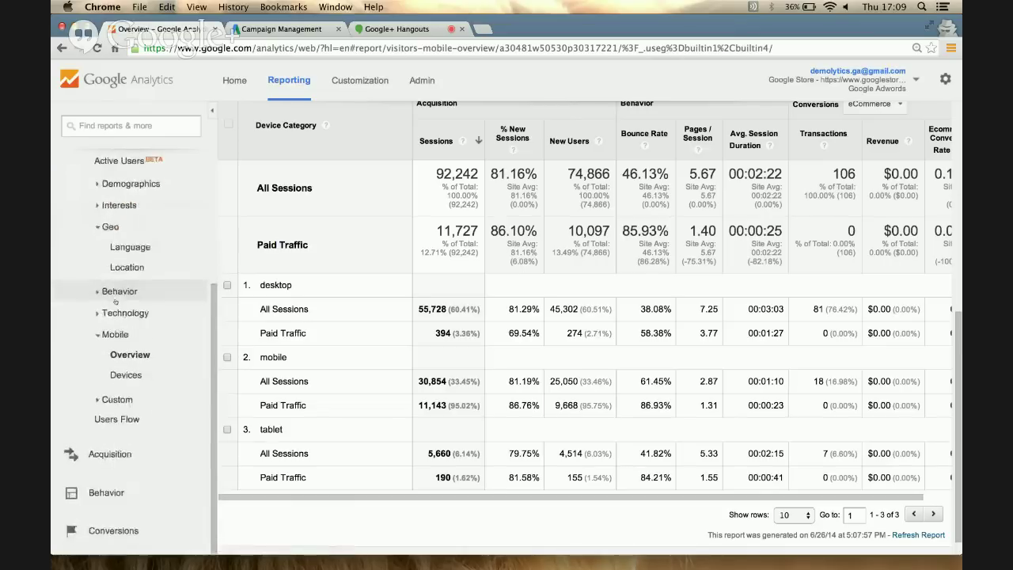
click(79, 247)
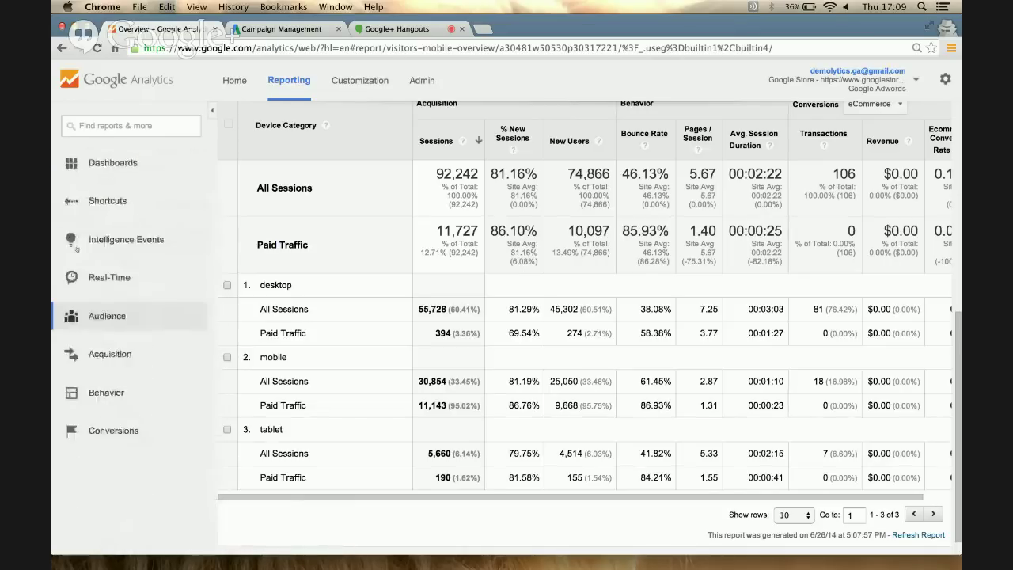
click(80, 395)
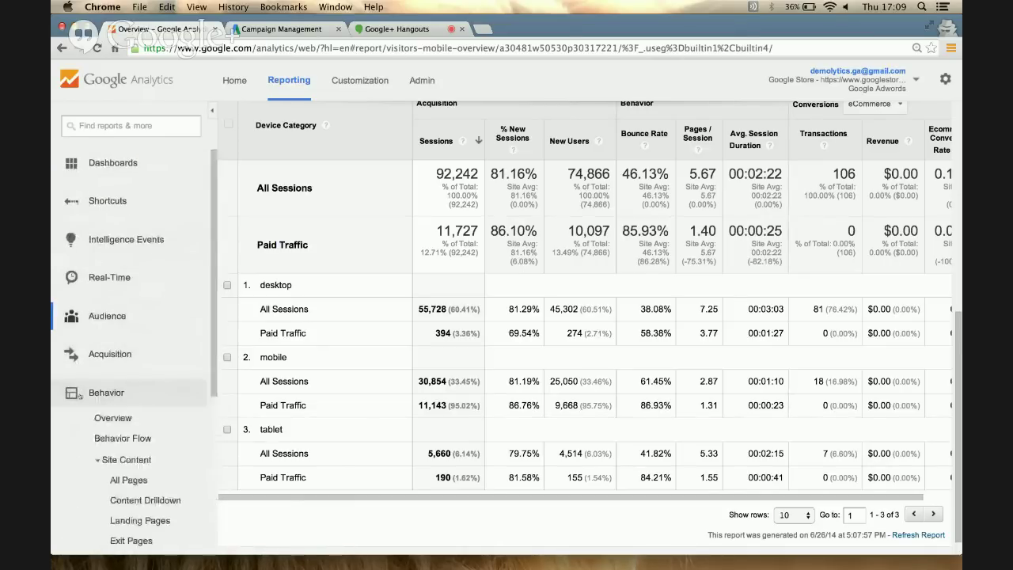
scroll(80, 396, down, 3)
scroll(80, 396, down, 1)
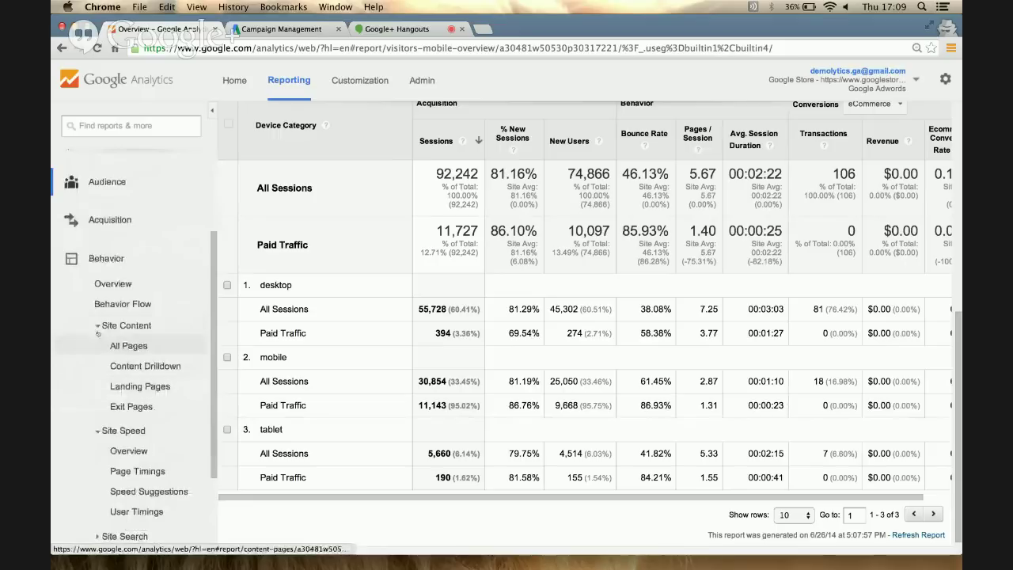
click(130, 390)
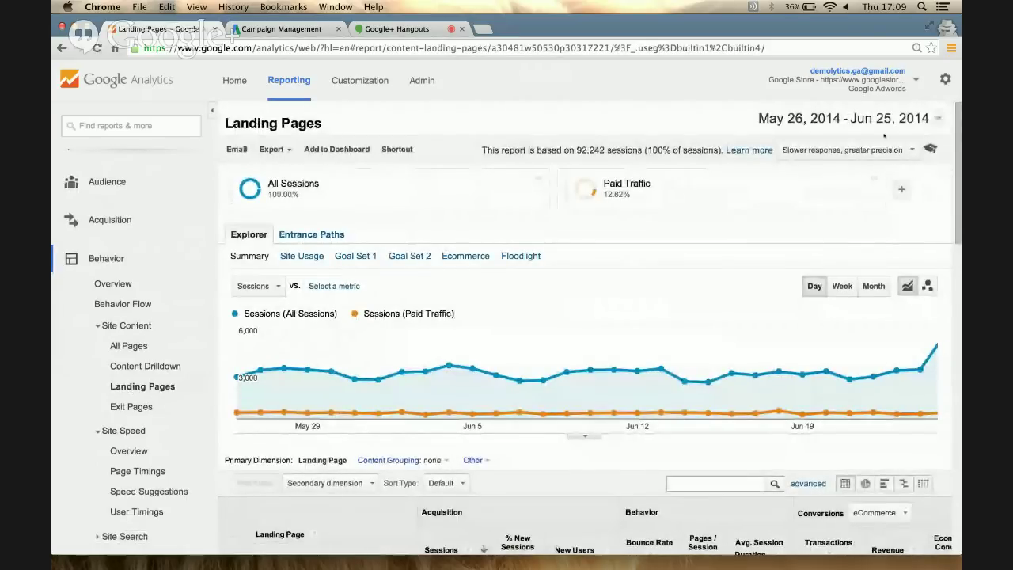
click(874, 178)
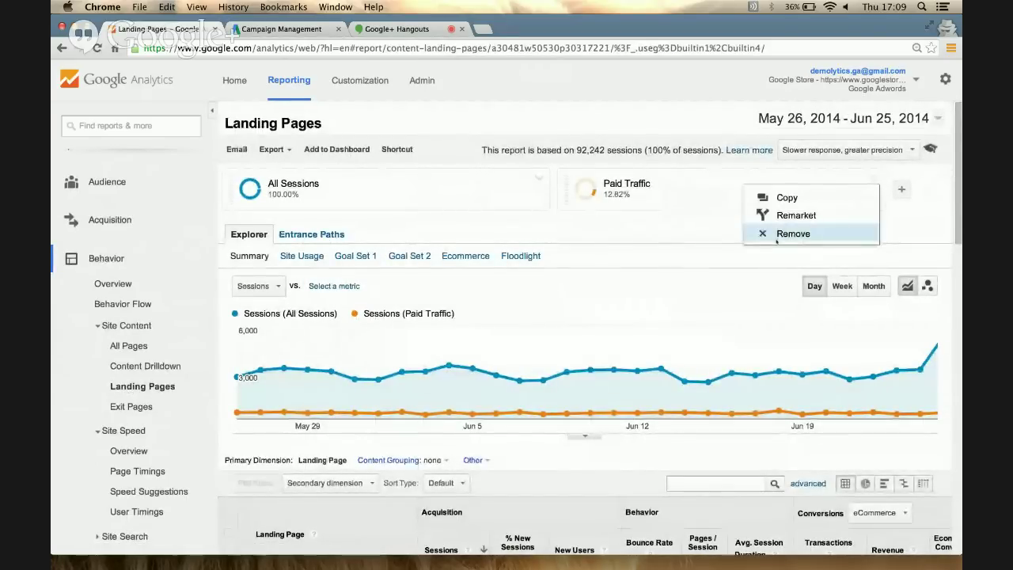
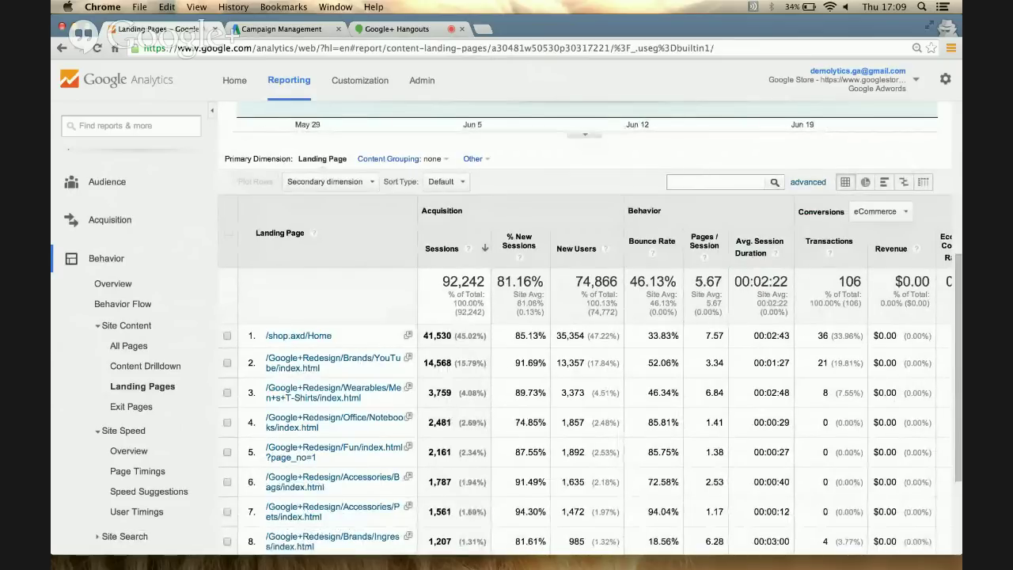
scroll(356, 300, down, 3)
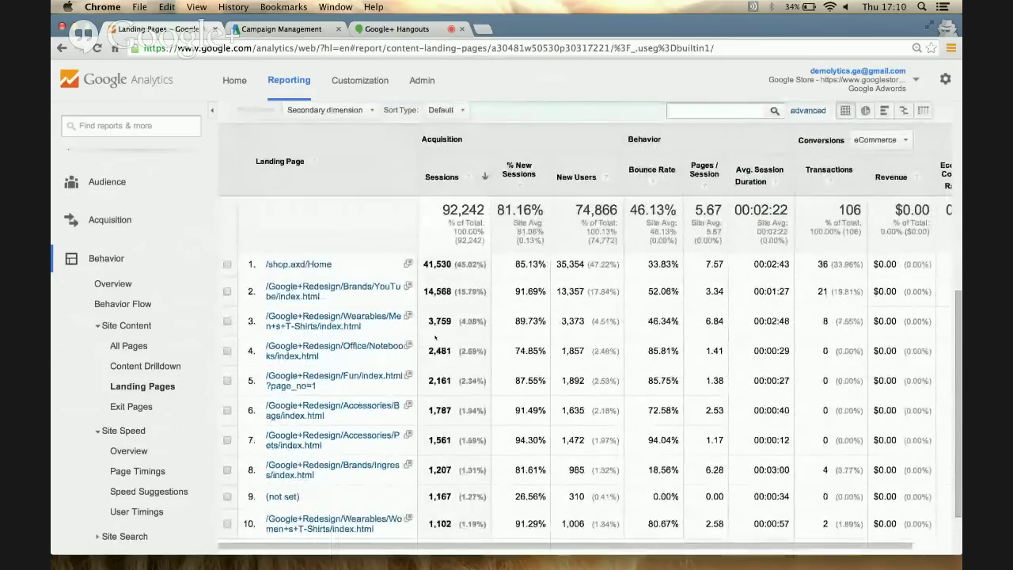